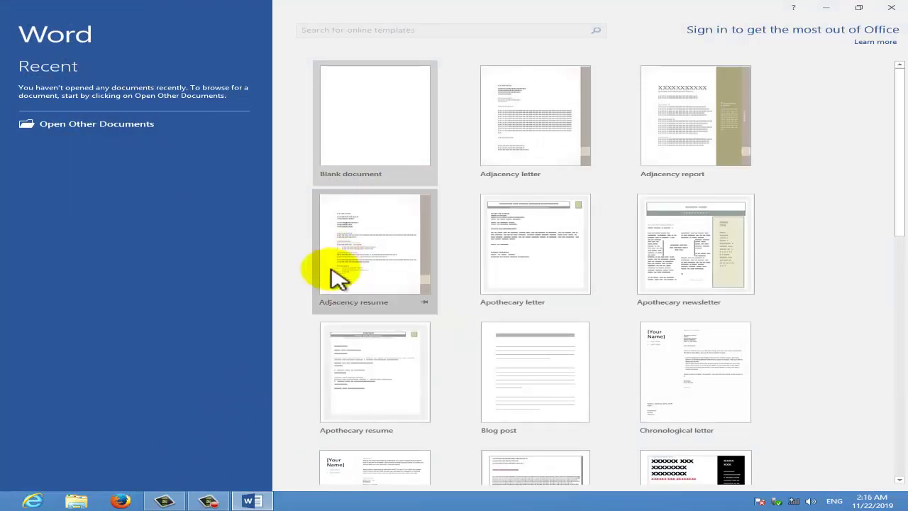
- Create a new blank document
click(376, 146)
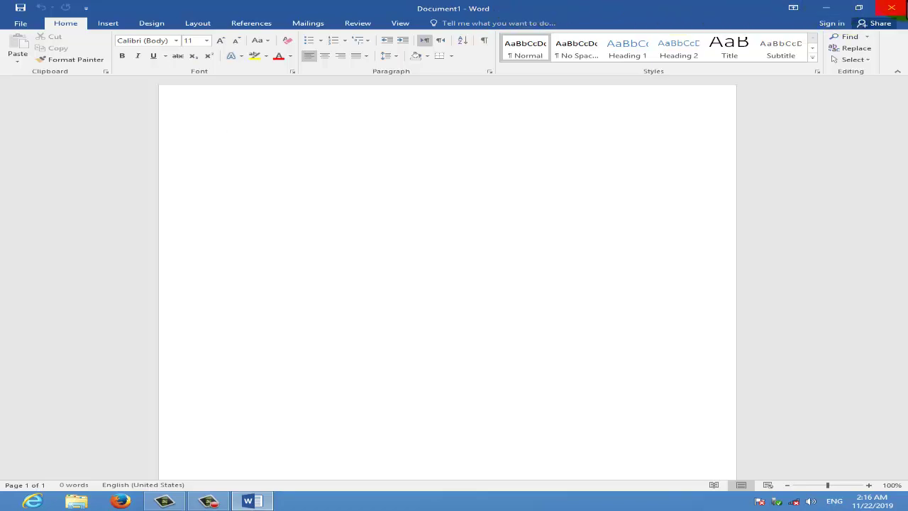
- Restore the document window down to a smaller size and maximize it again
mouse_move(898, 13)
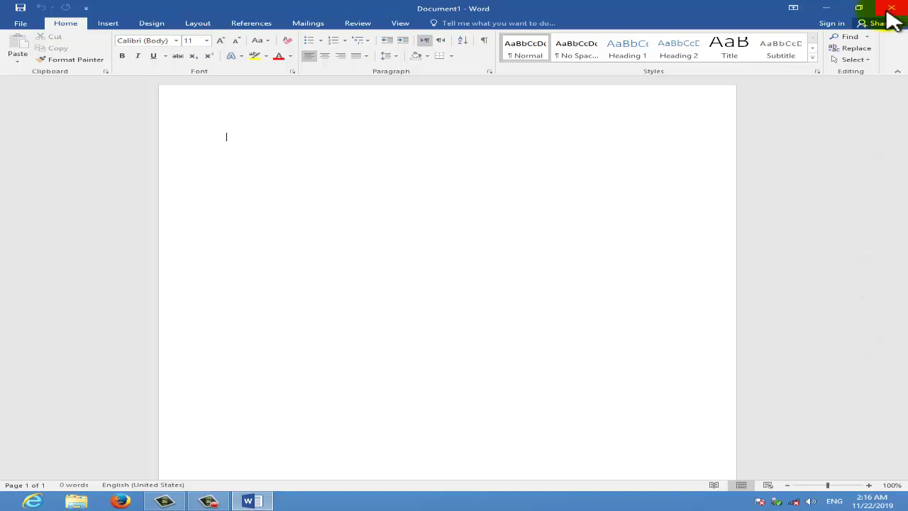
click(859, 8)
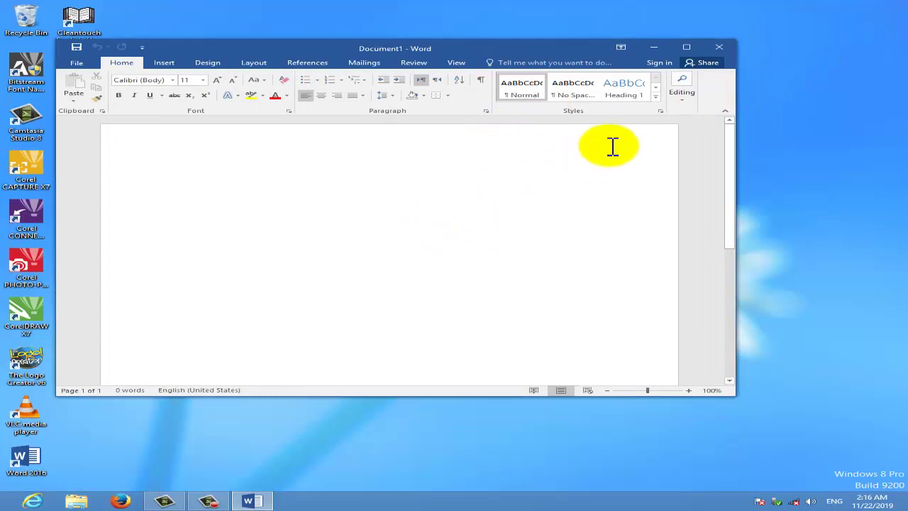
click(686, 49)
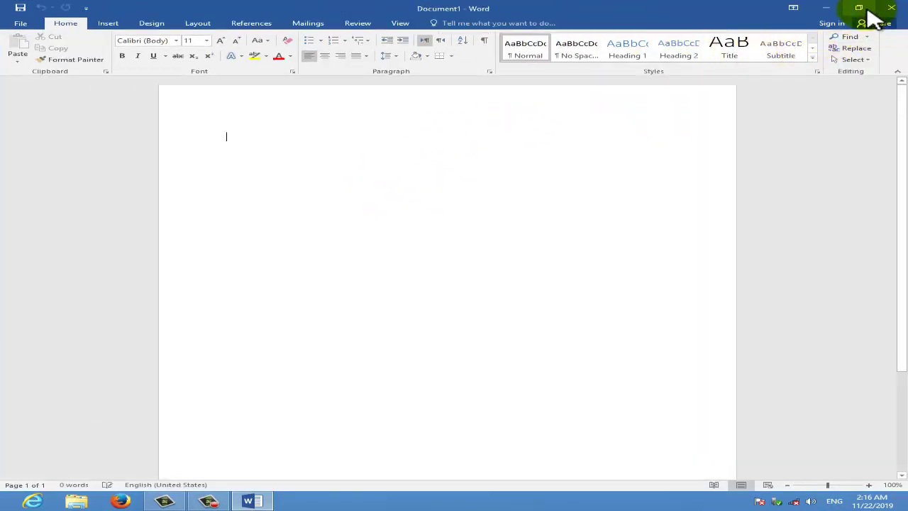
- Minimize the document window to reveal the desktop and reopen it
click(825, 8)
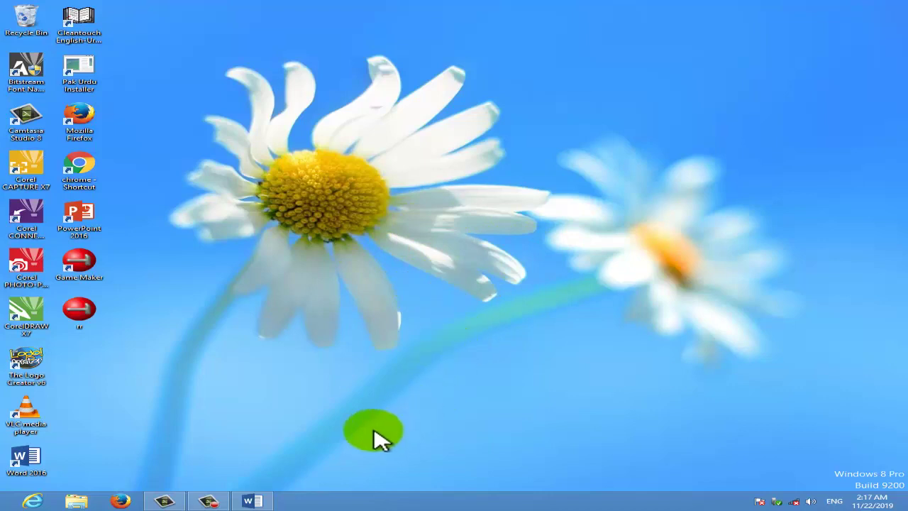
mouse_move(260, 505)
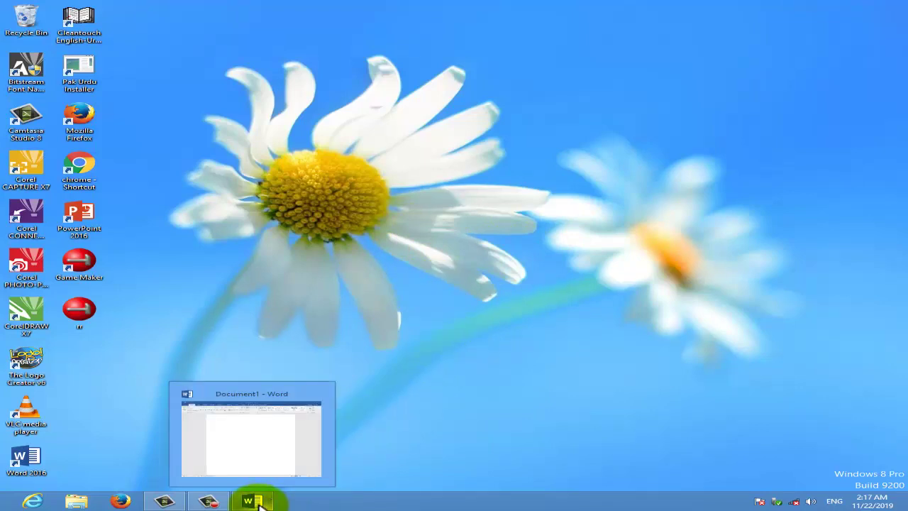
click(260, 502)
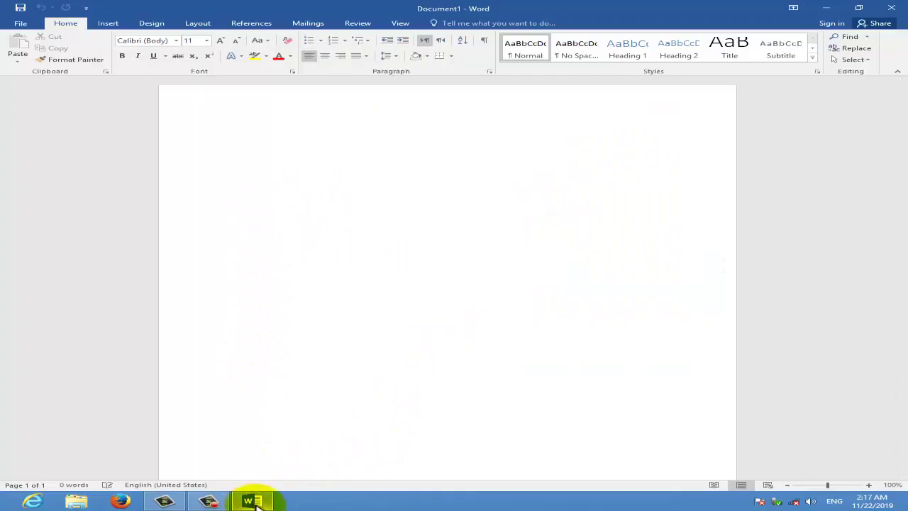
mouse_move(257, 503)
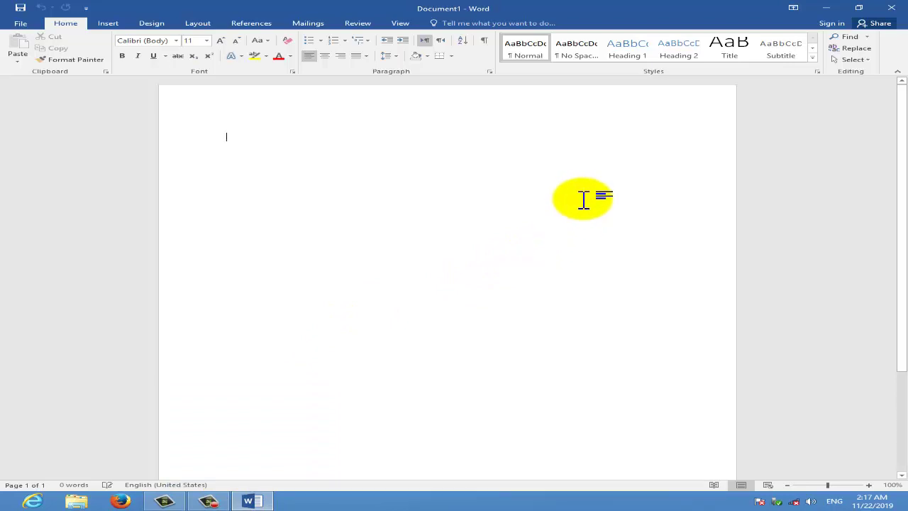
- Set the ribbon to auto-hide and temporarily reveal it over the document
click(795, 8)
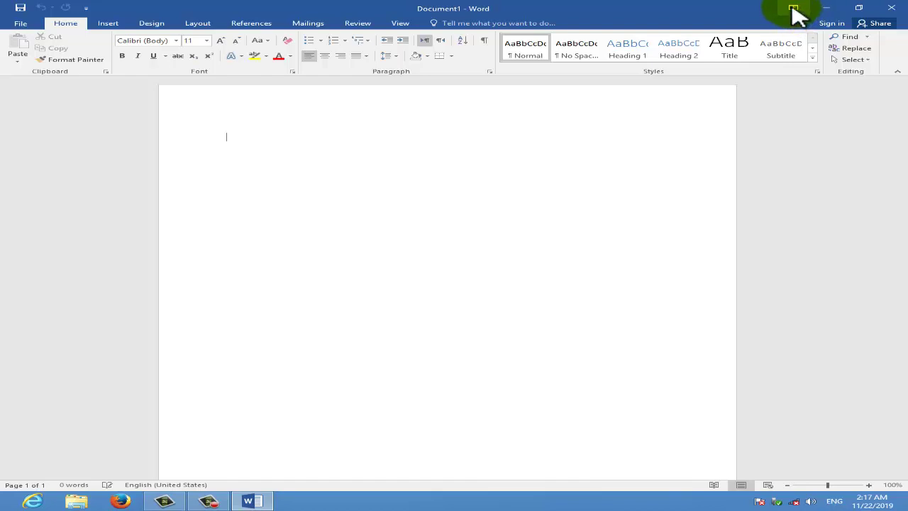
click(793, 9)
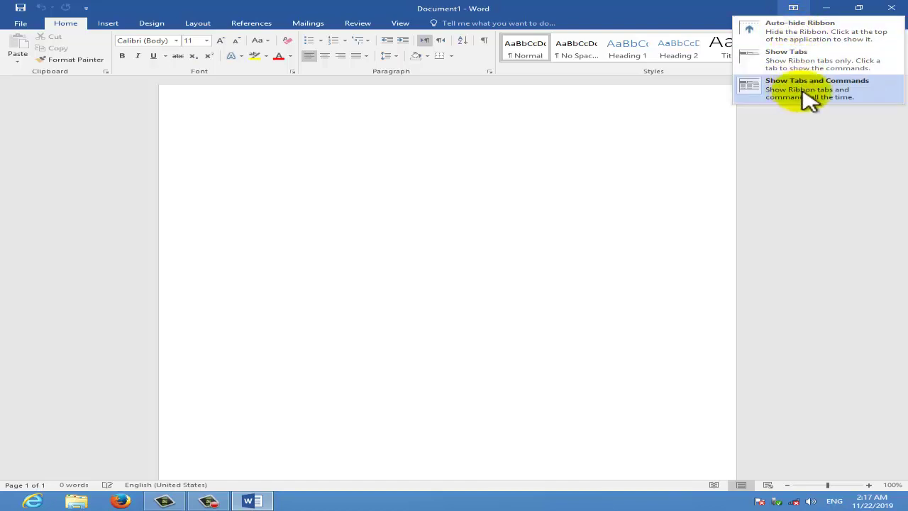
click(799, 31)
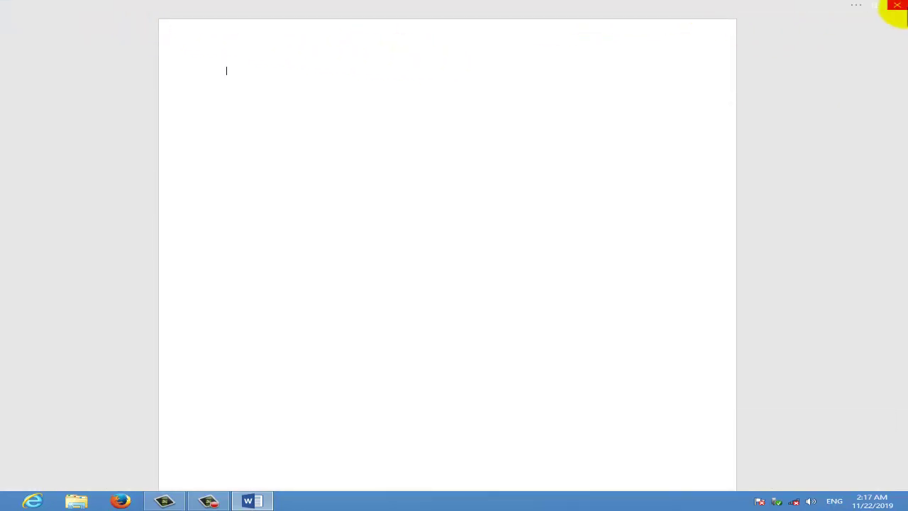
mouse_move(901, 18)
click(867, 10)
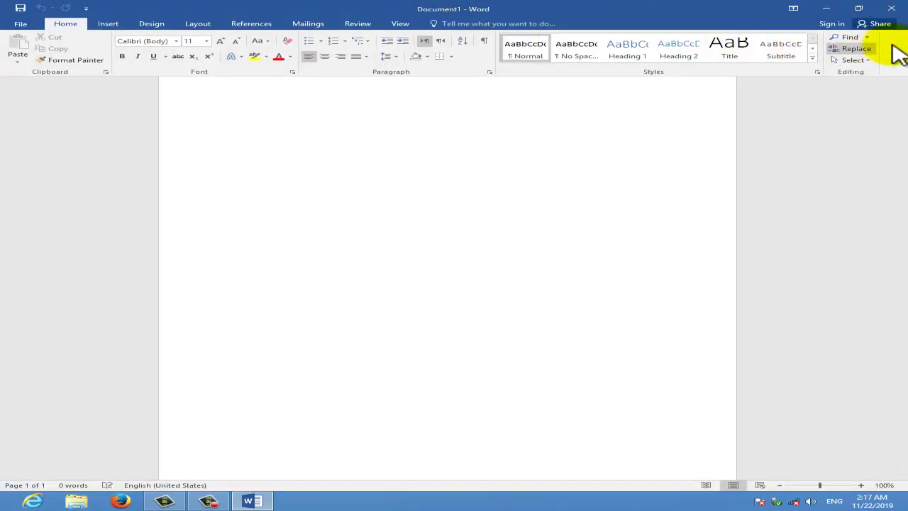
- Set the ribbon to show tabs only and switch it back to showing tabs and commands
click(793, 8)
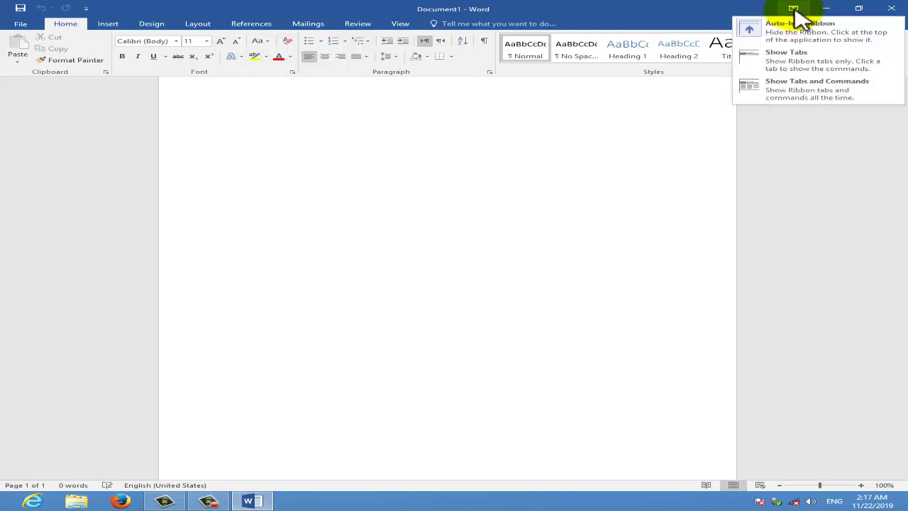
click(801, 66)
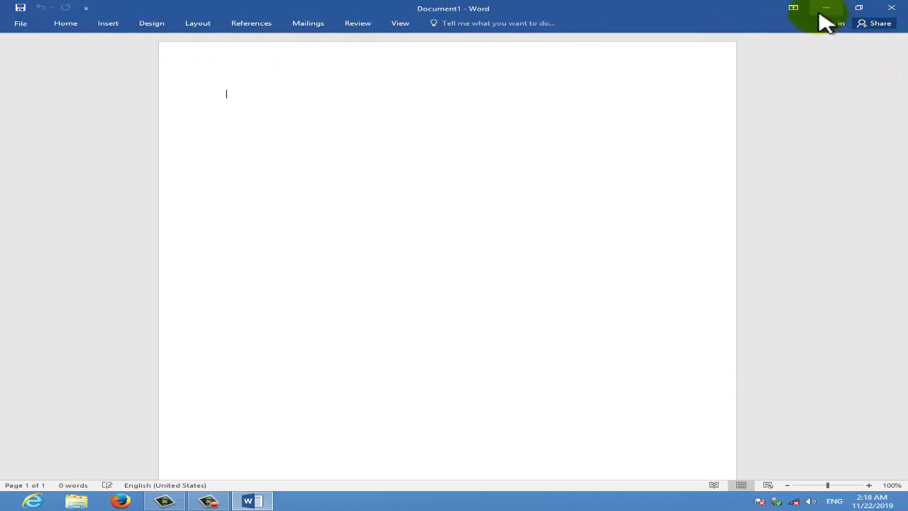
click(794, 8)
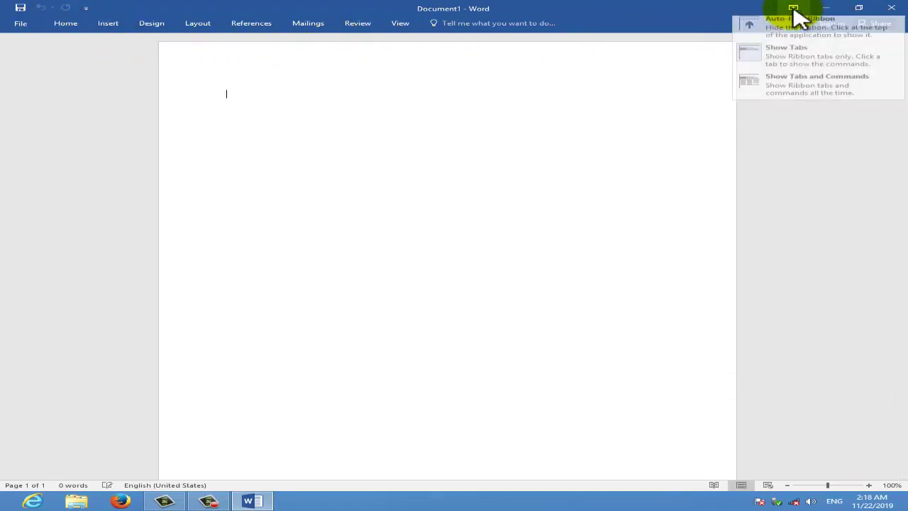
click(788, 98)
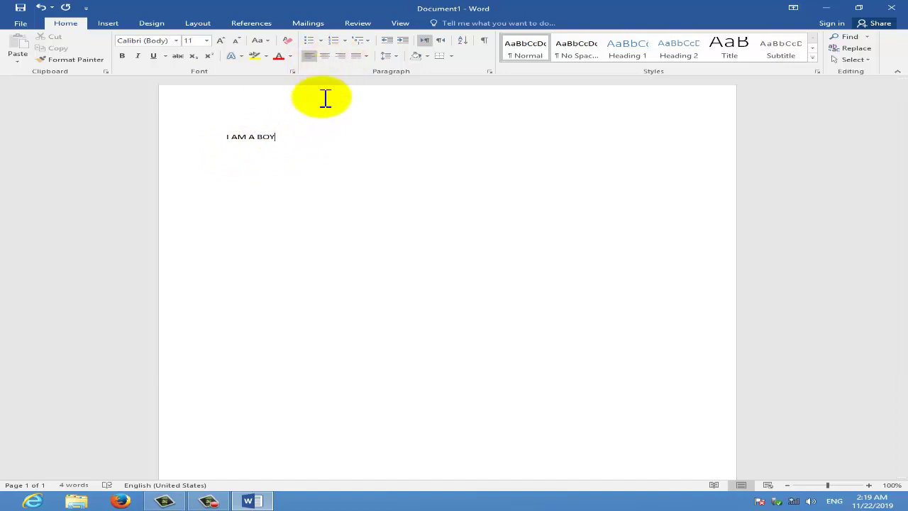
- Write the centred line "I AM A BOY" and make it bold and italic
click(325, 56)
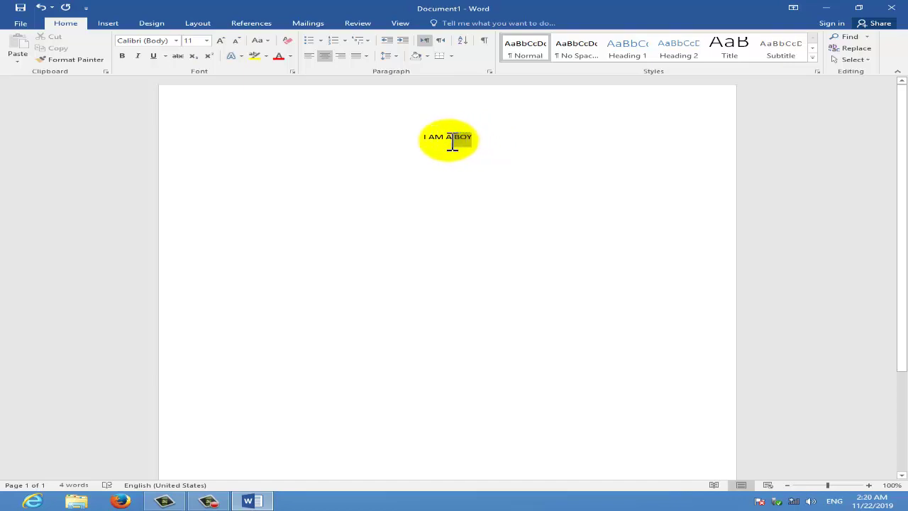
drag(452, 142, 418, 149)
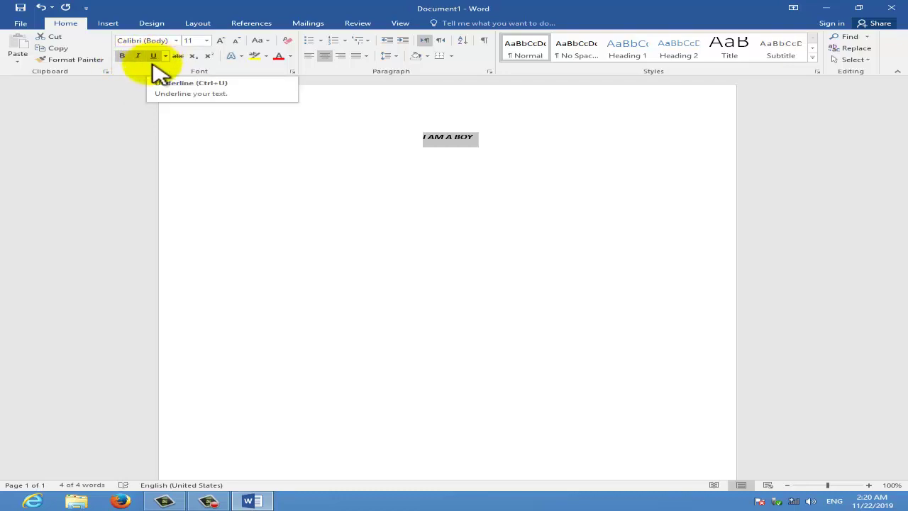
- Try font size 48 on the selected line, enlarging it to 80 and reducing it to 36
click(206, 40)
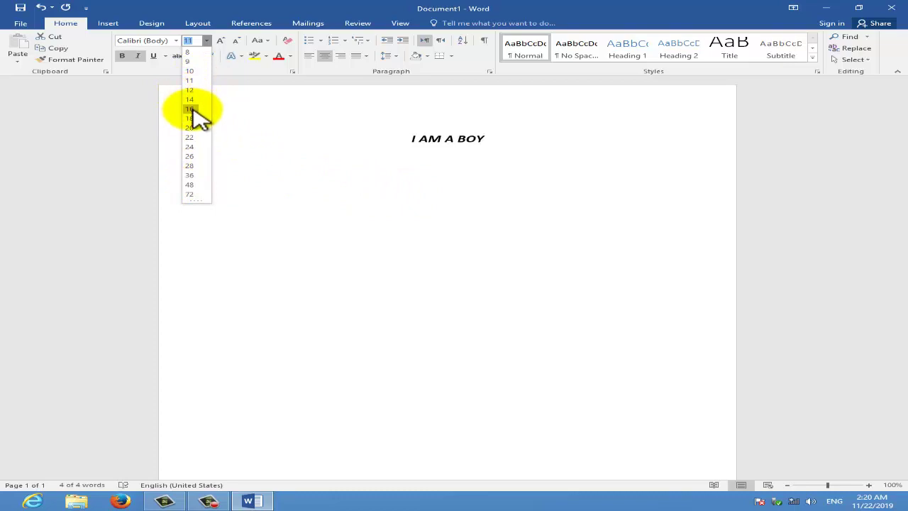
click(191, 184)
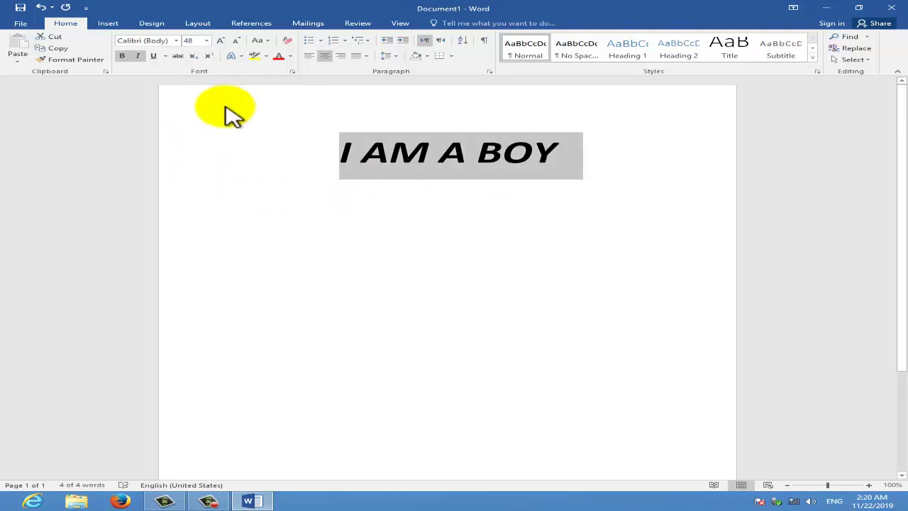
click(222, 41)
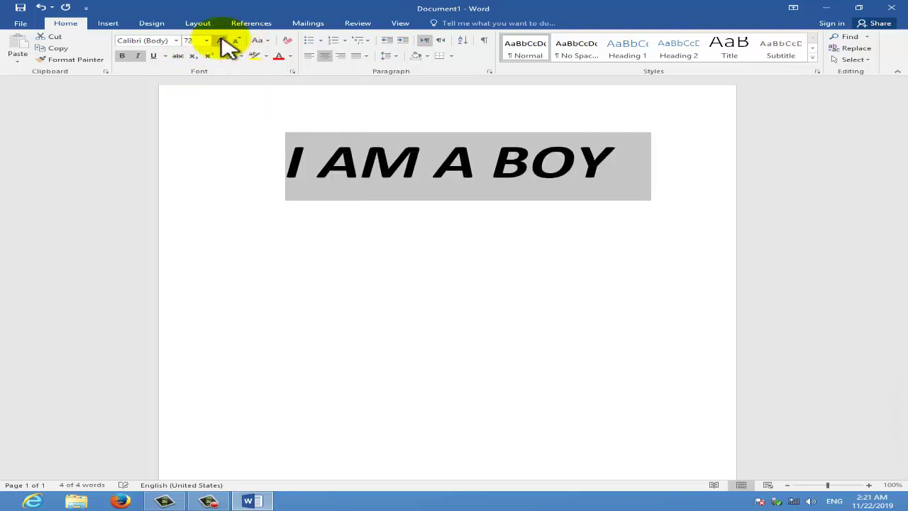
click(222, 42)
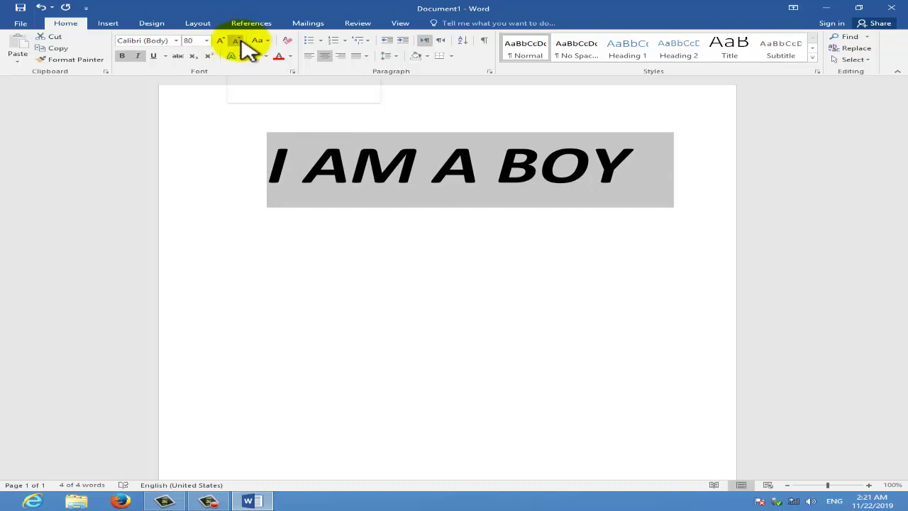
click(239, 41)
click(240, 40)
click(240, 40)
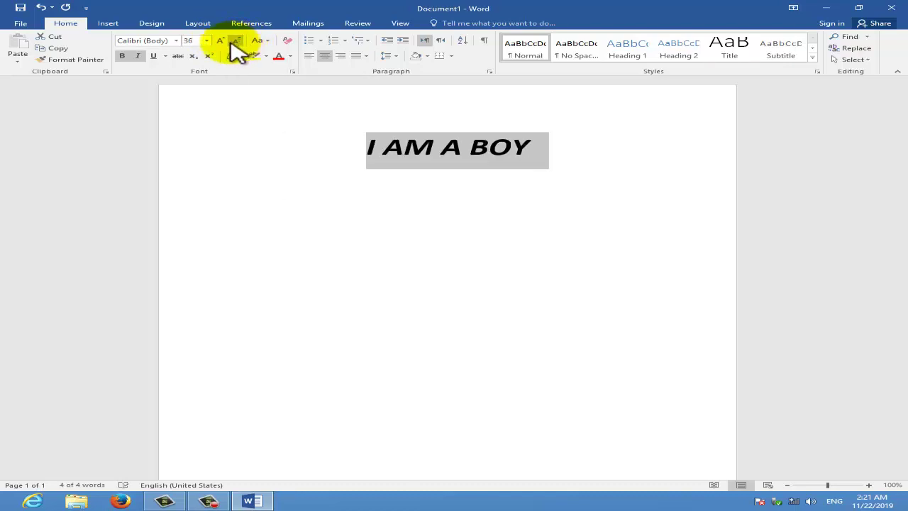
- Set the selected line's font size to 46 and give it a double underline
click(197, 40)
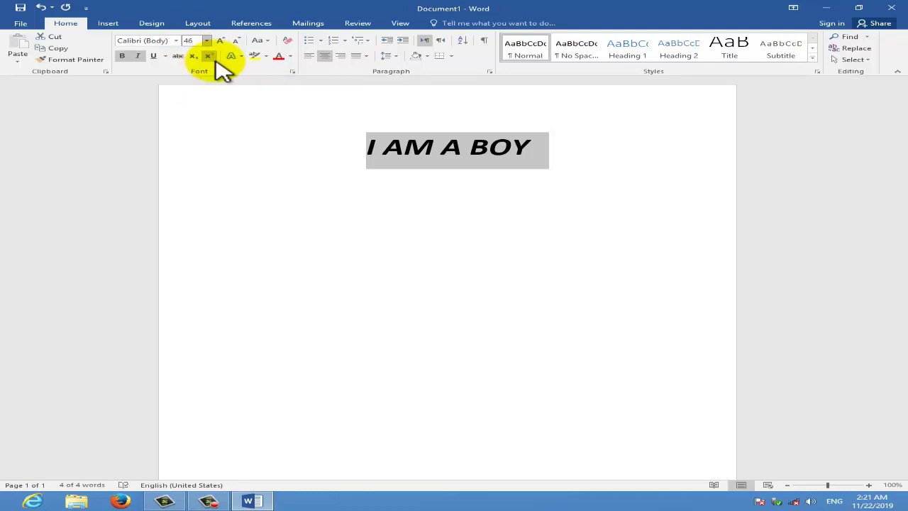
key(Return)
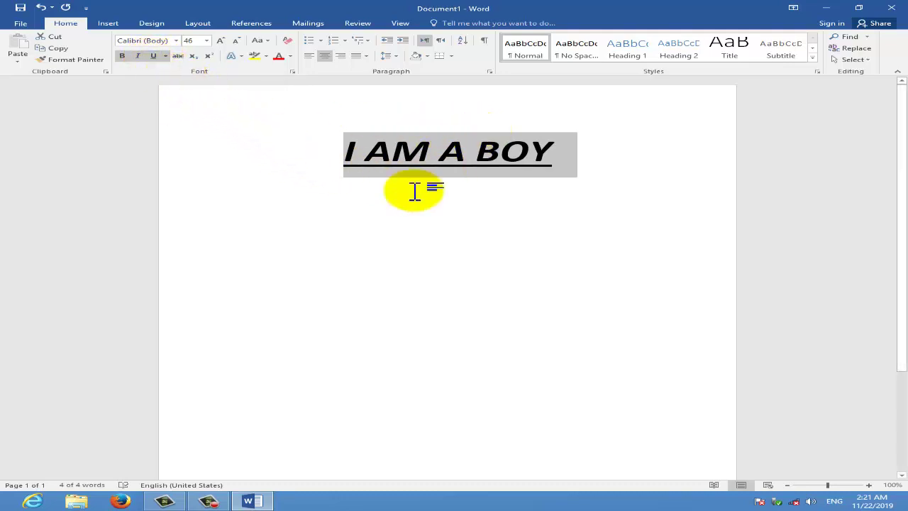
click(166, 56)
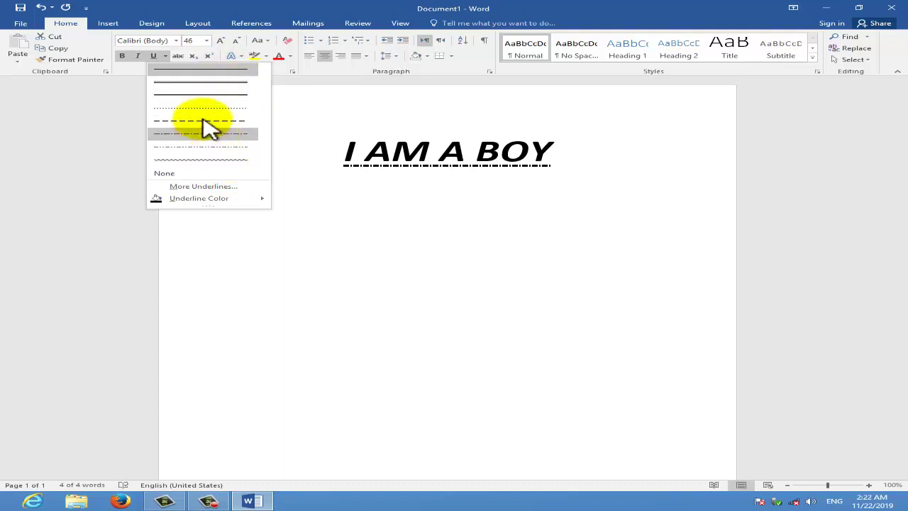
click(192, 82)
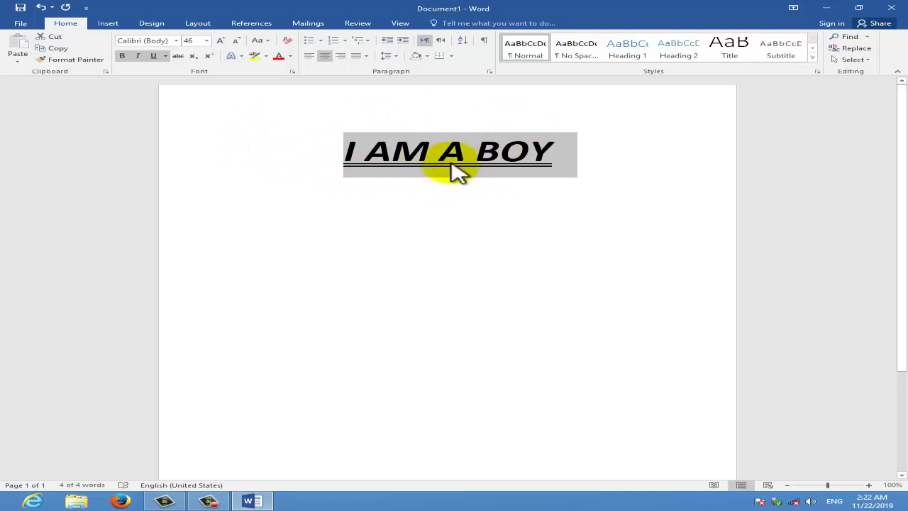
- Colour the selected line red and change its font colour to standard green
click(282, 61)
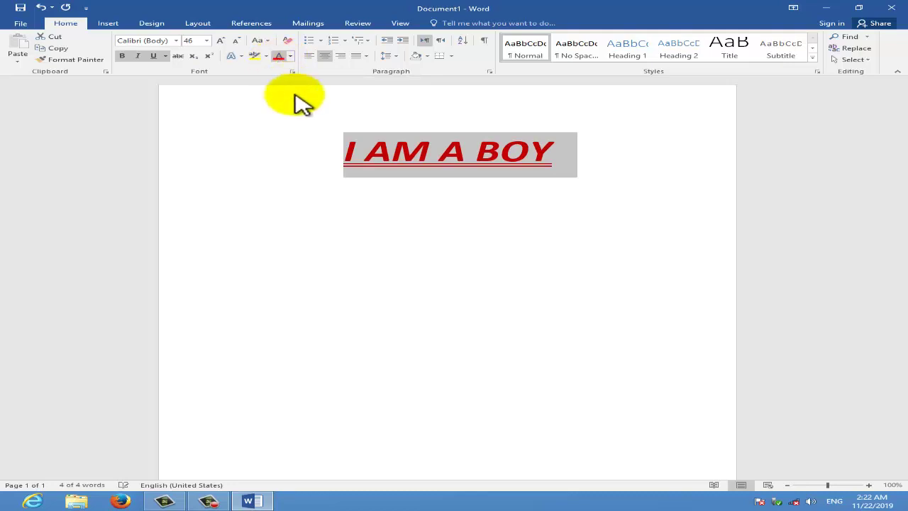
click(290, 56)
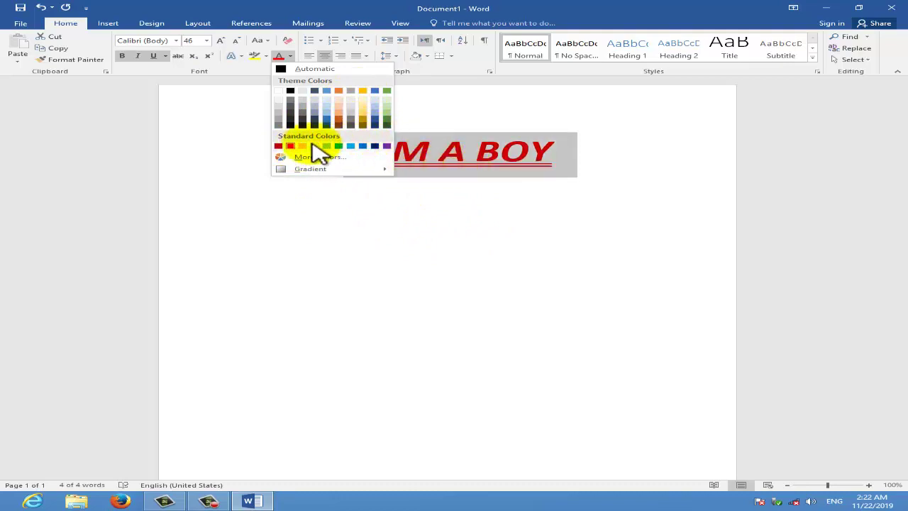
click(340, 148)
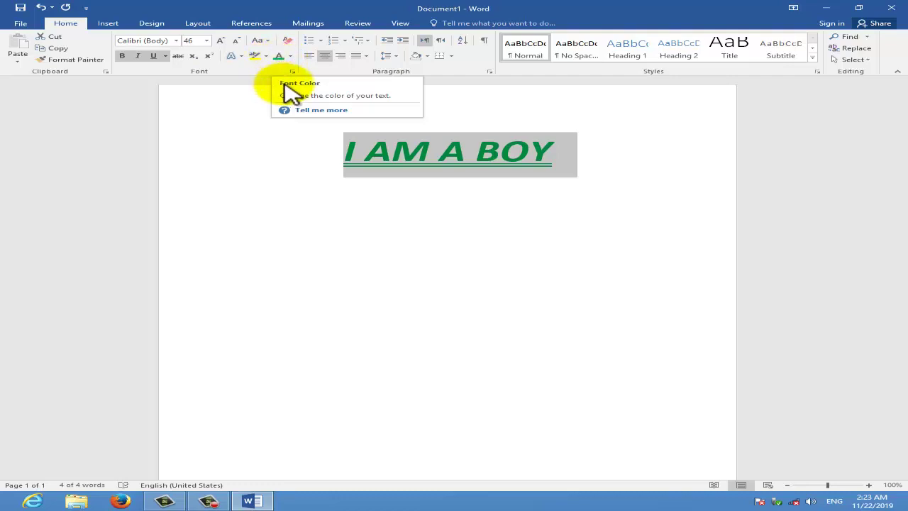
- Apply the black text effect with a blue hard shadow to the line and set its font to AmerType Md BT
click(323, 56)
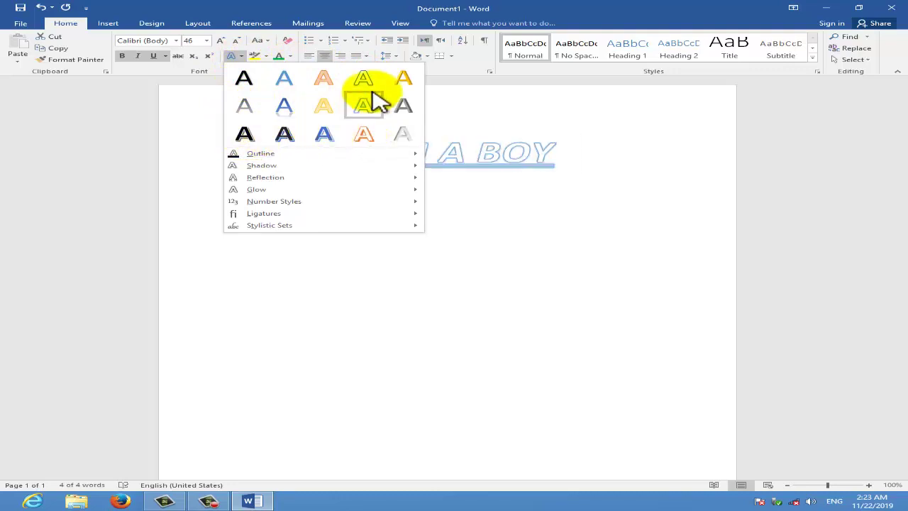
click(284, 134)
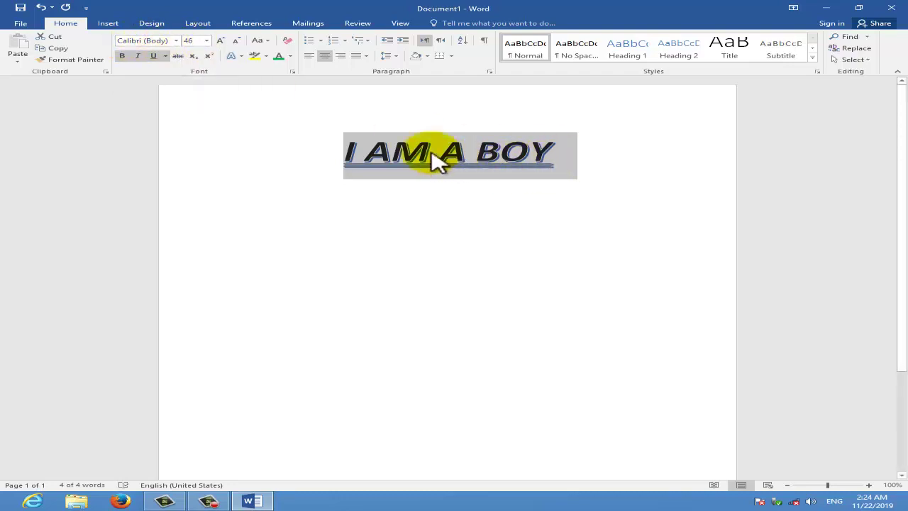
click(177, 41)
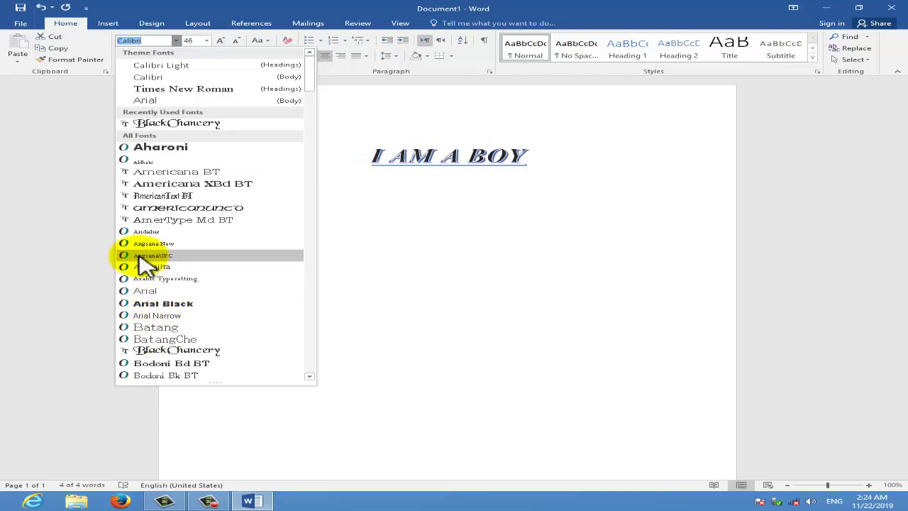
click(151, 219)
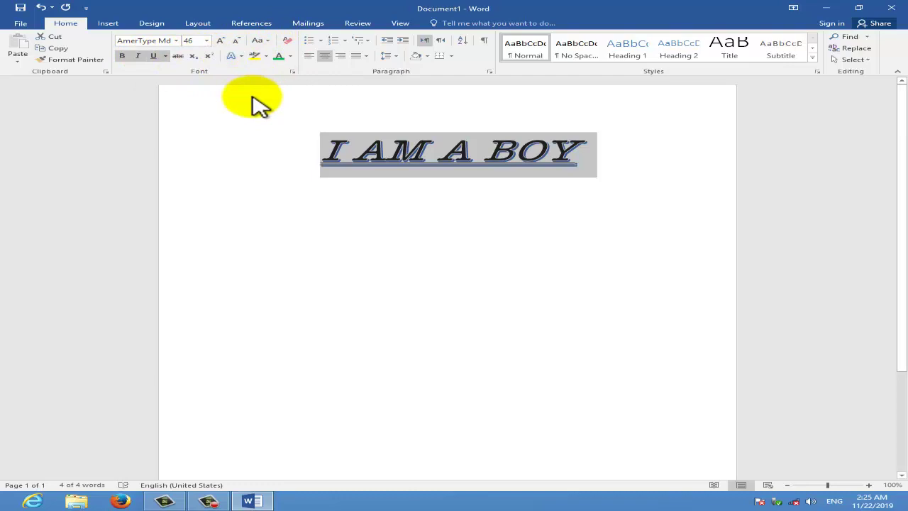
click(213, 502)
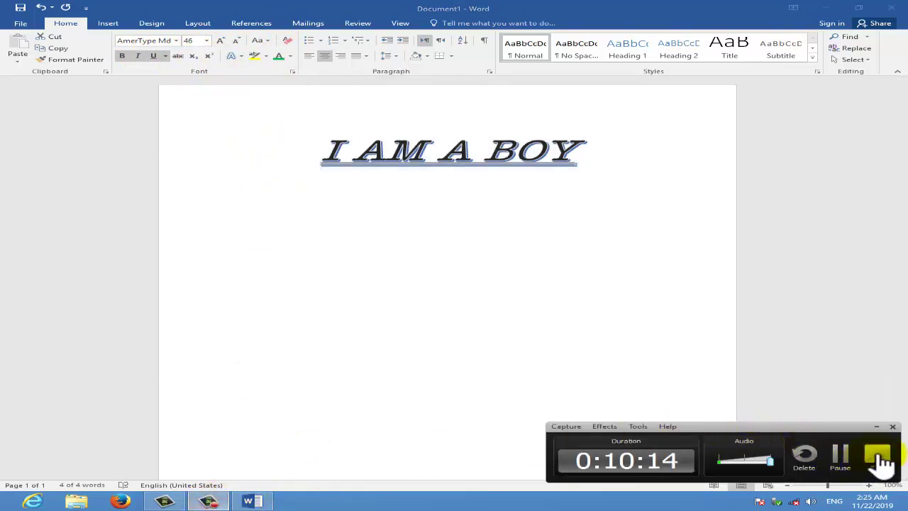